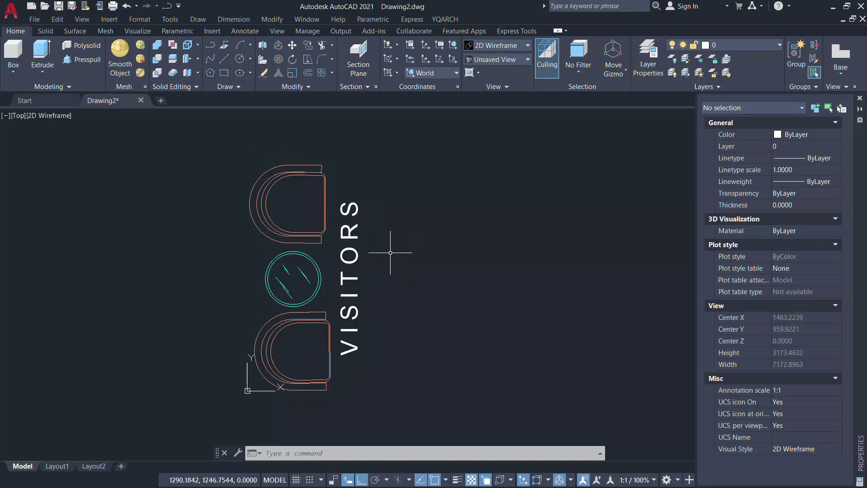
Step: Mirror the whole furniture design across a vertical axis, keeping the original
text(mir)
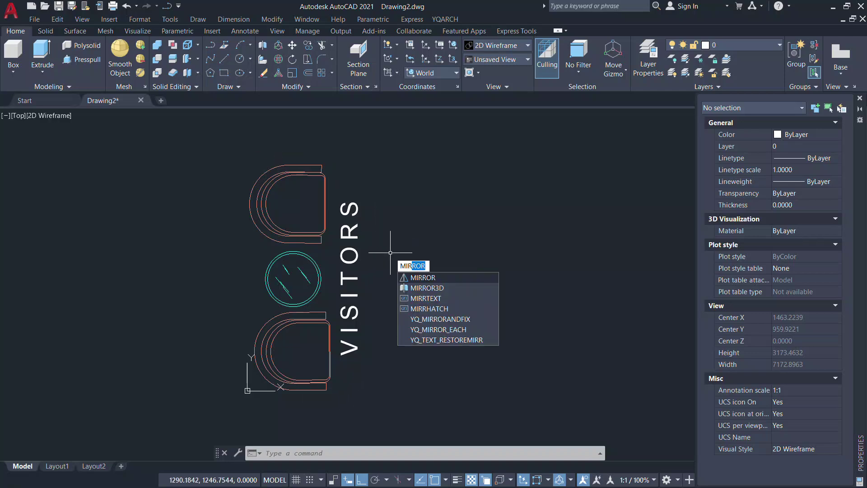
key(Return)
click(237, 144)
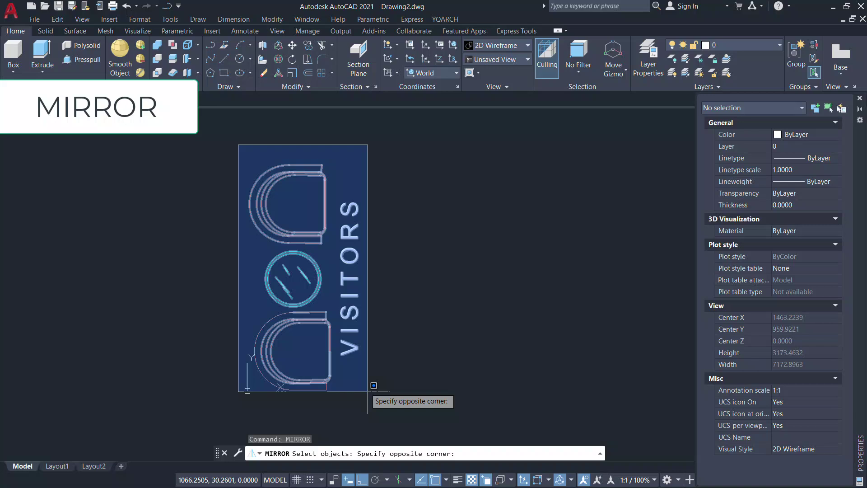
click(374, 403)
key(Return)
click(387, 165)
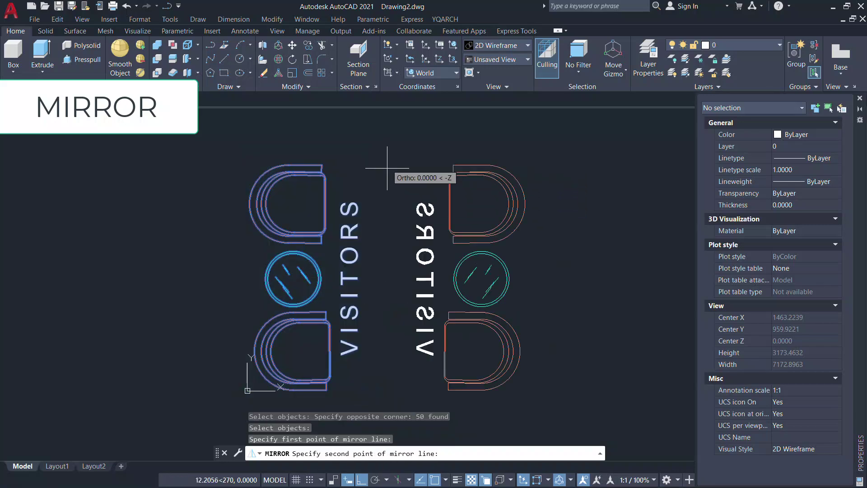
click(409, 358)
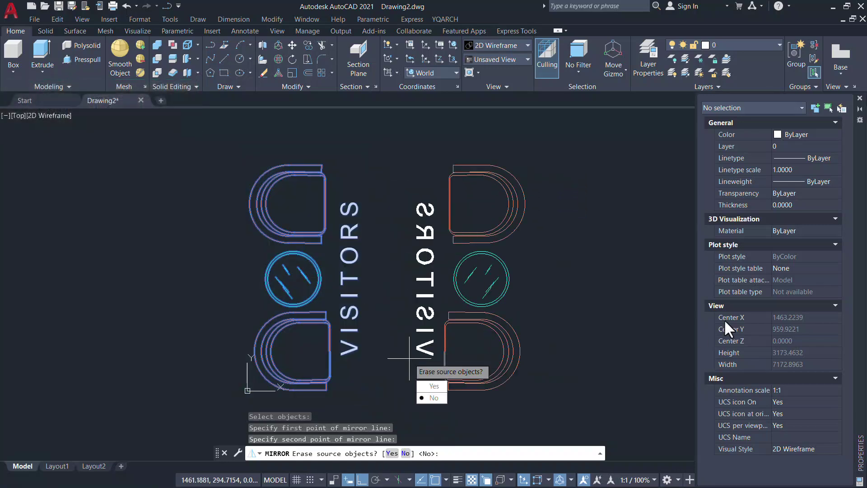
key(Return)
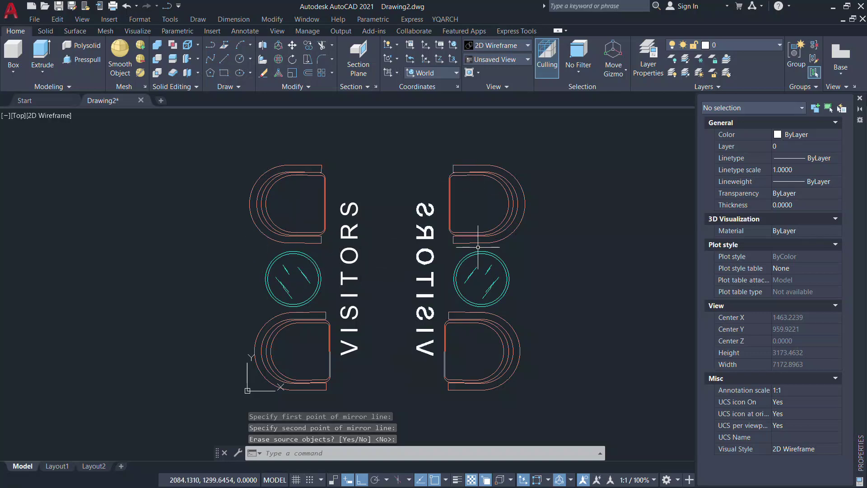
Step: Undo the trial mirrored copy and run MIRRTEXT to set it to 0
text(u)
key(Return)
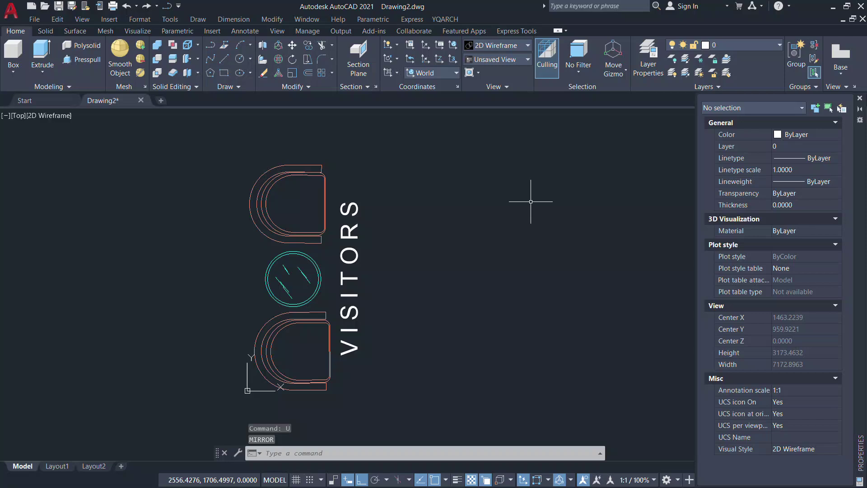
text(MIRRTEXT)
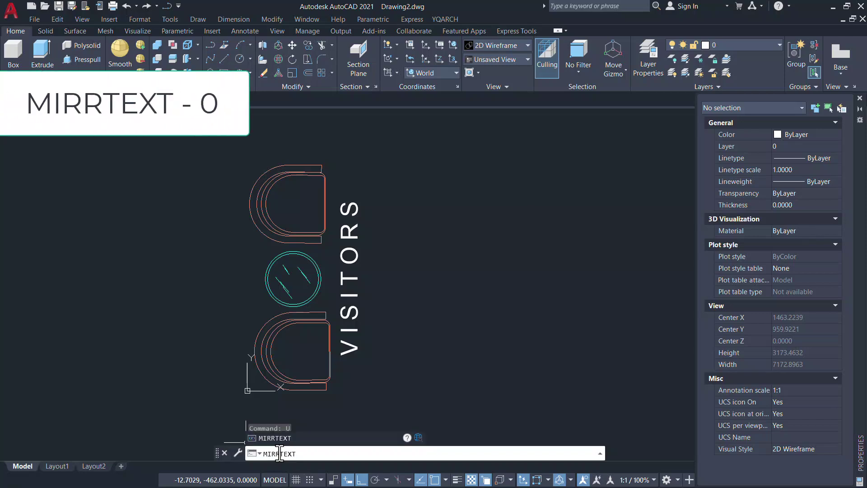
key(Return)
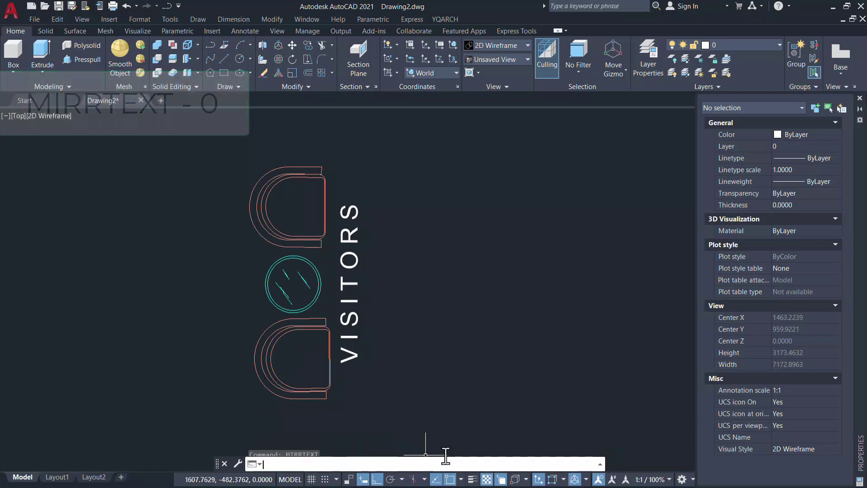
Step: Mirror the window-selected left design with MI about a vertical line, keeping the source
text(MI)
key(Return)
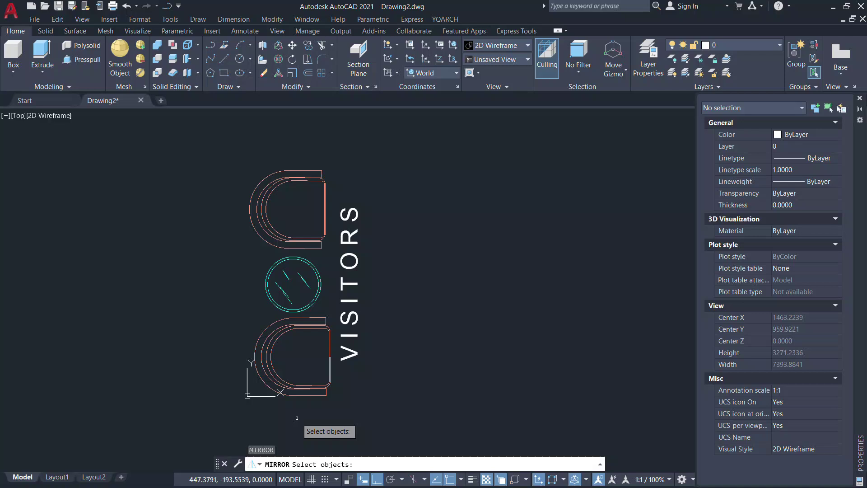
drag(244, 162, 382, 413)
key(Return)
click(386, 167)
click(373, 394)
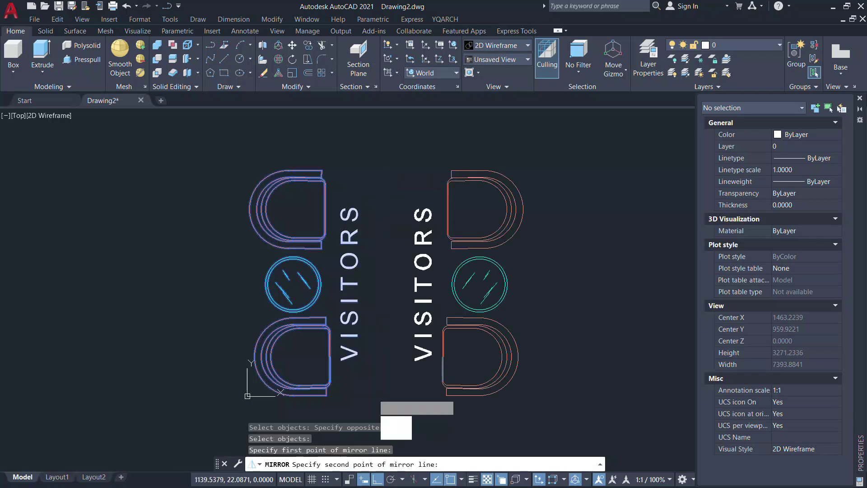
key(Return)
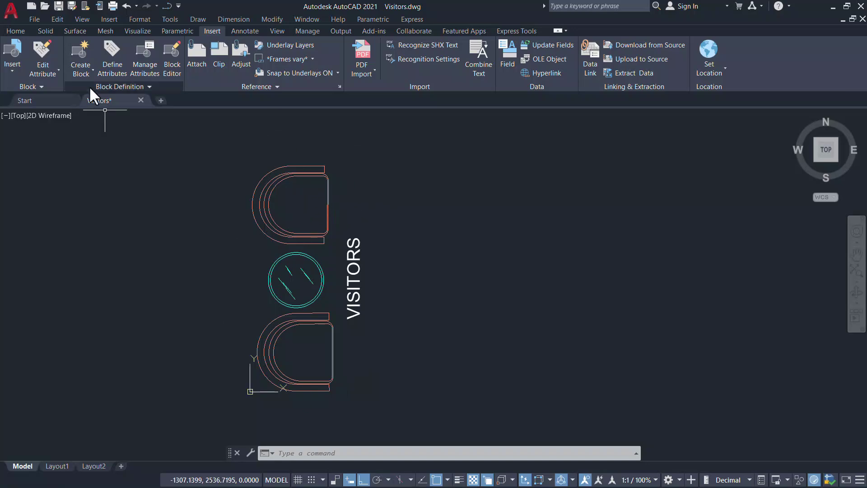
Step: Define a VISITORS block from the whole design with its base point at the circle
click(81, 58)
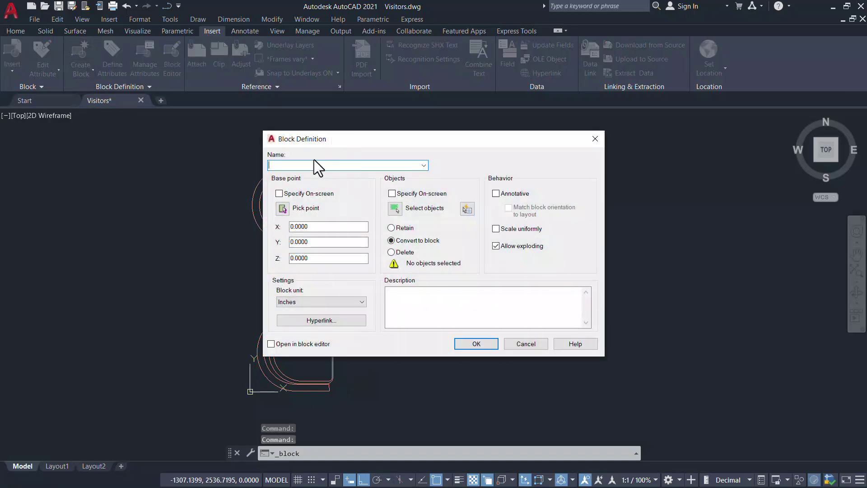
text(VISIT)
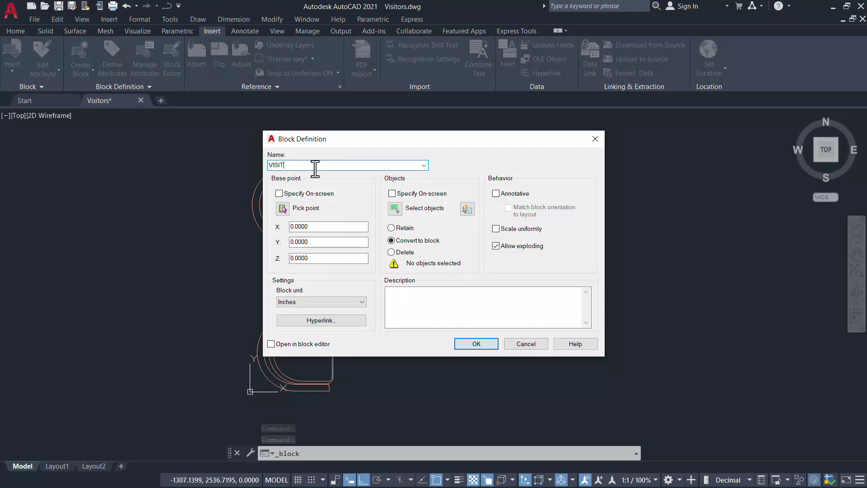
text(ORS)
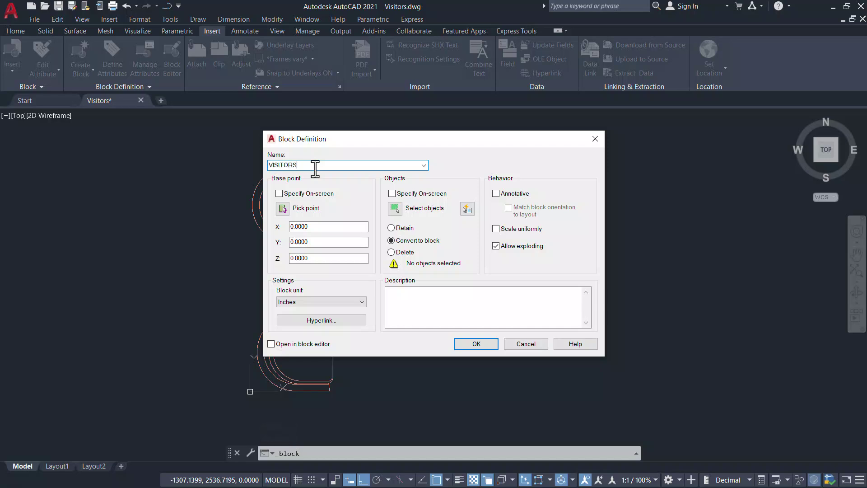
click(282, 209)
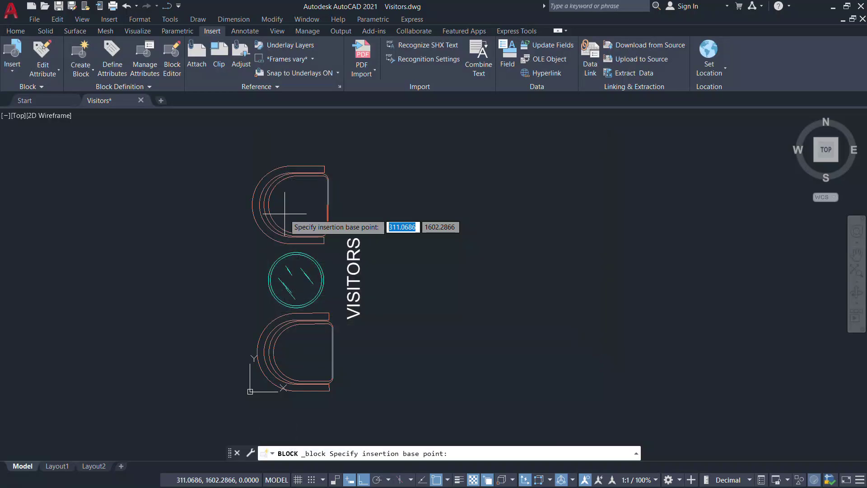
click(309, 268)
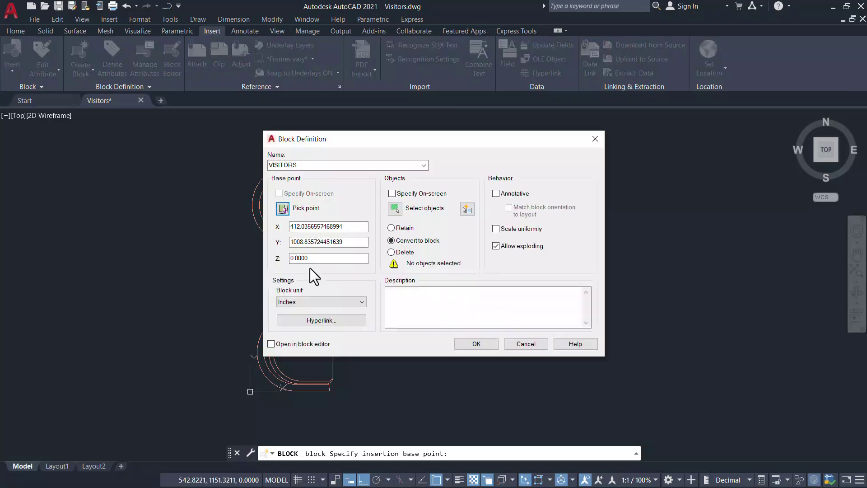
click(394, 208)
click(212, 141)
click(448, 430)
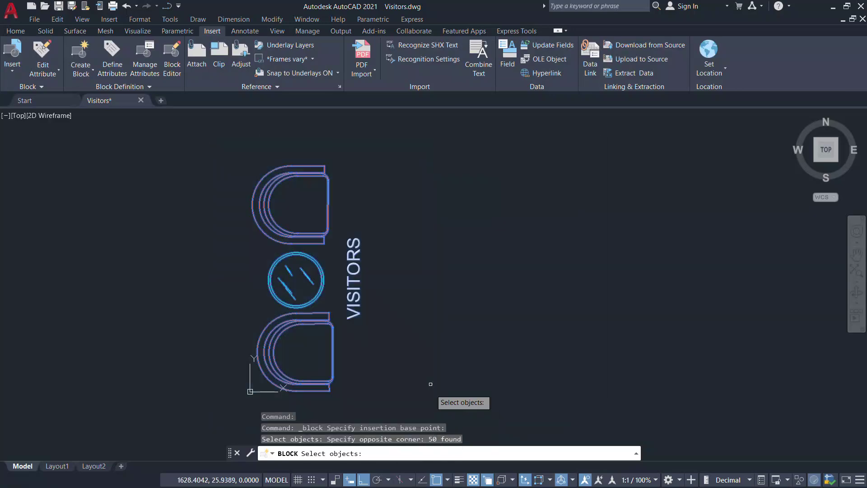
key(Return)
click(481, 344)
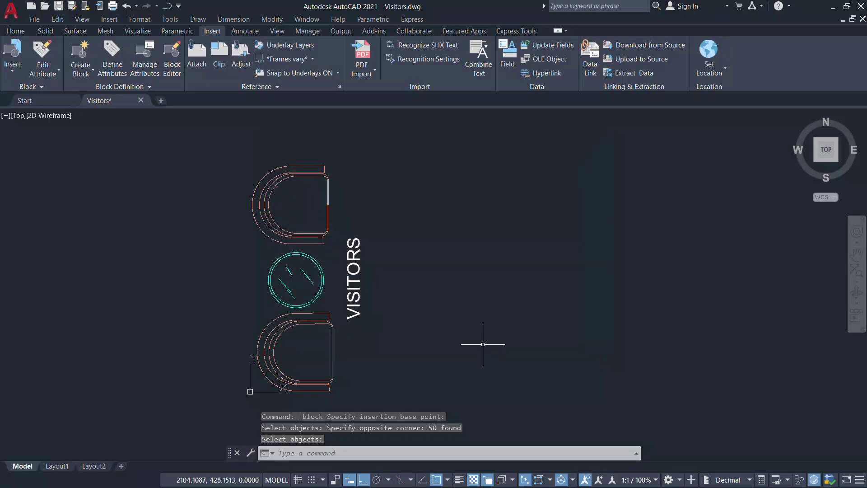
key(Escape)
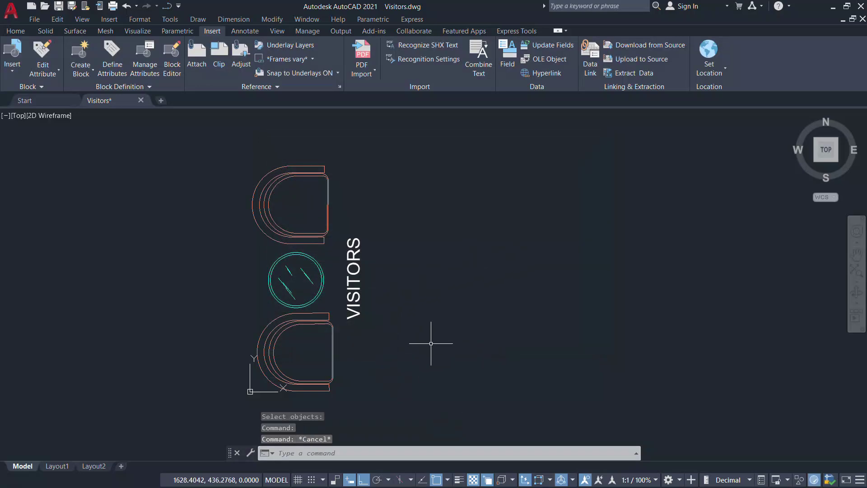
Step: Mirror the VISITORS block with Home > Modify > Mirror across a vertical axis, keeping the original
click(16, 30)
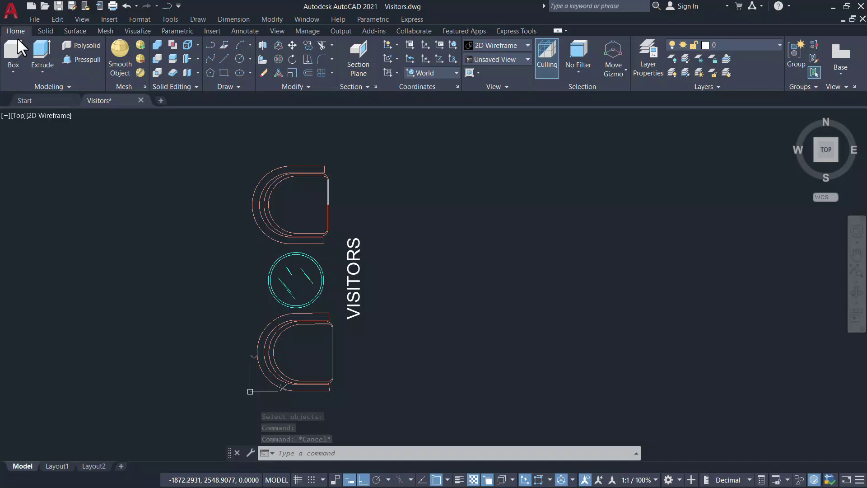
click(306, 86)
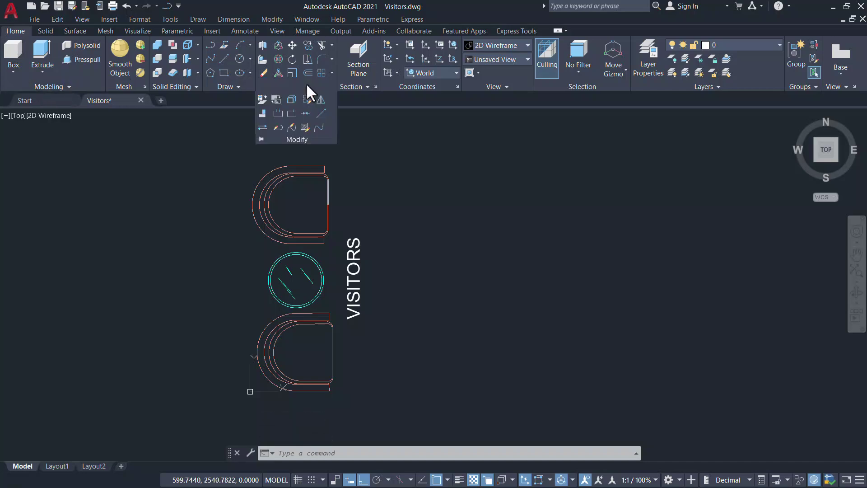
click(320, 99)
click(217, 153)
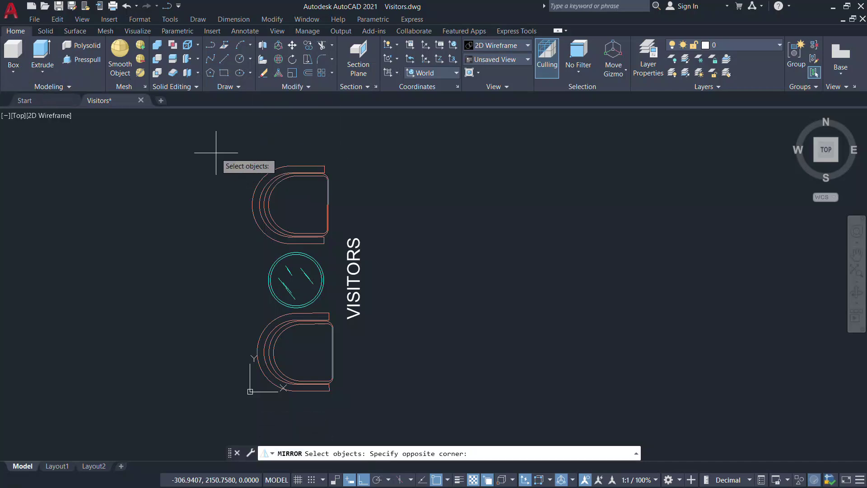
click(389, 379)
key(Return)
click(384, 161)
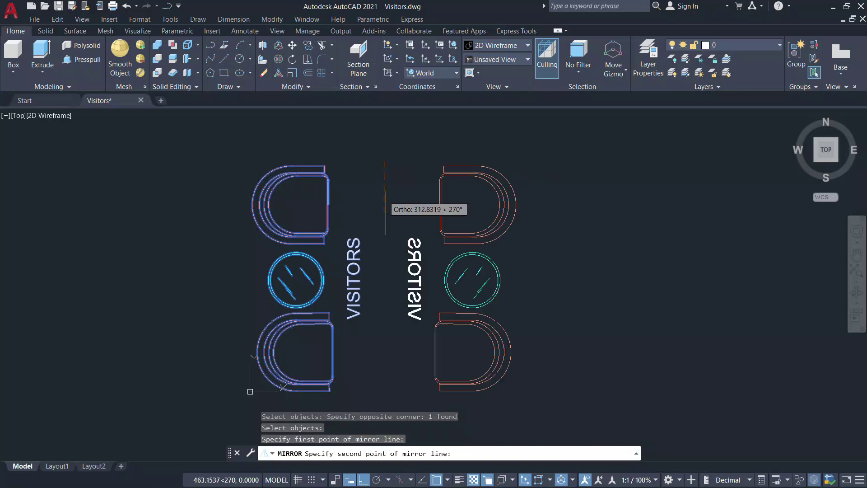
click(400, 372)
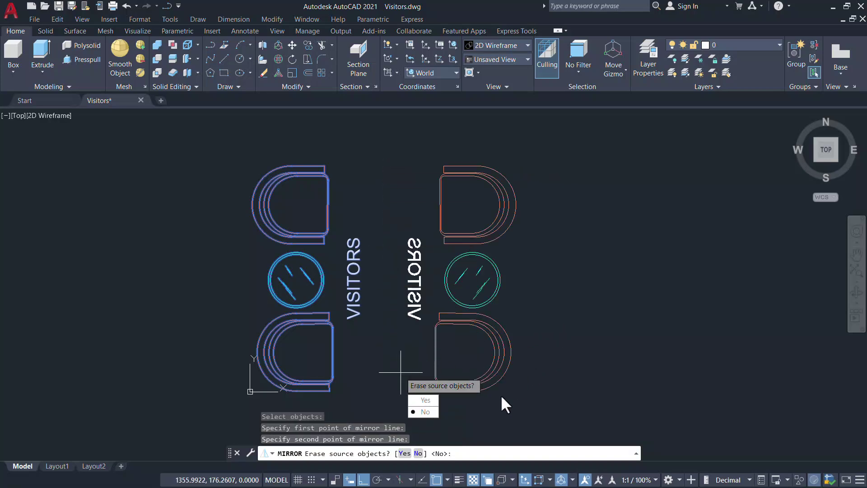
key(Return)
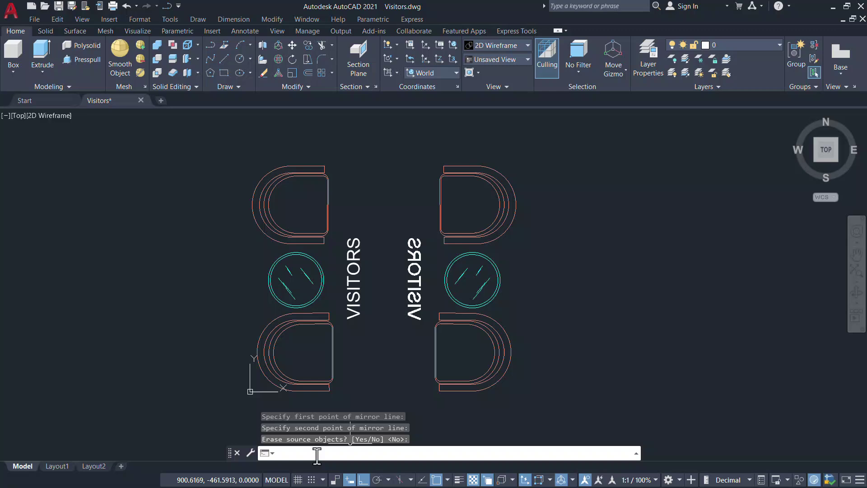
Step: Undo both the backwards mirrored copy and the block creation
key(Return)
text(u)
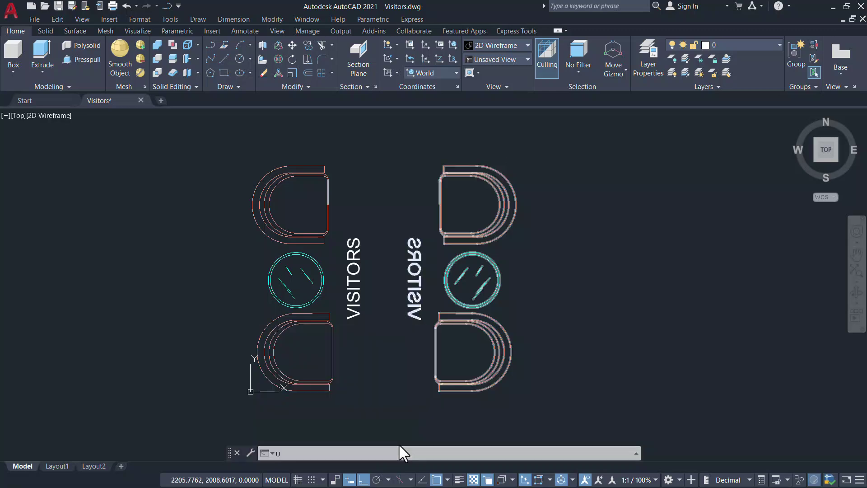
key(Return)
text(u)
key(Return)
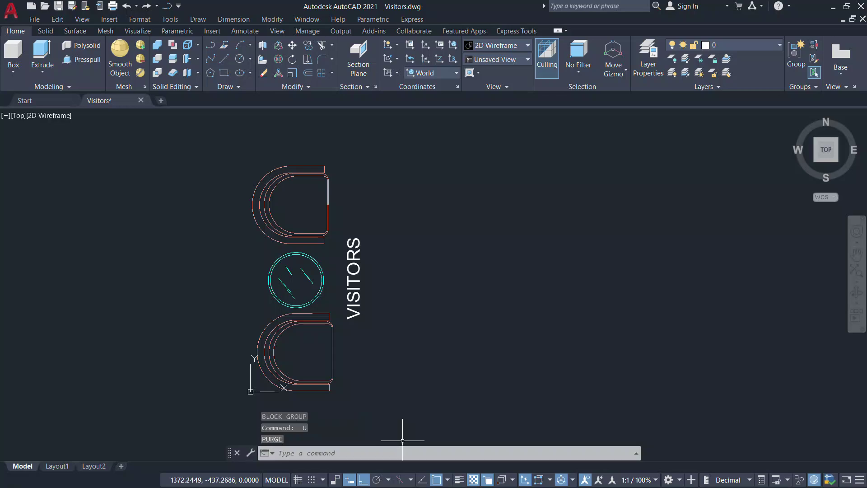
Step: Erase the VISITORS text label beside the table
text(e)
key(Return)
click(357, 285)
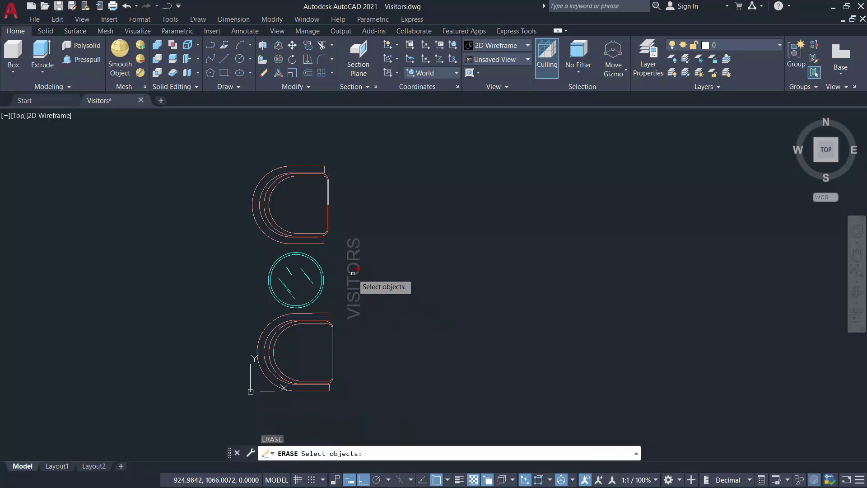
key(Return)
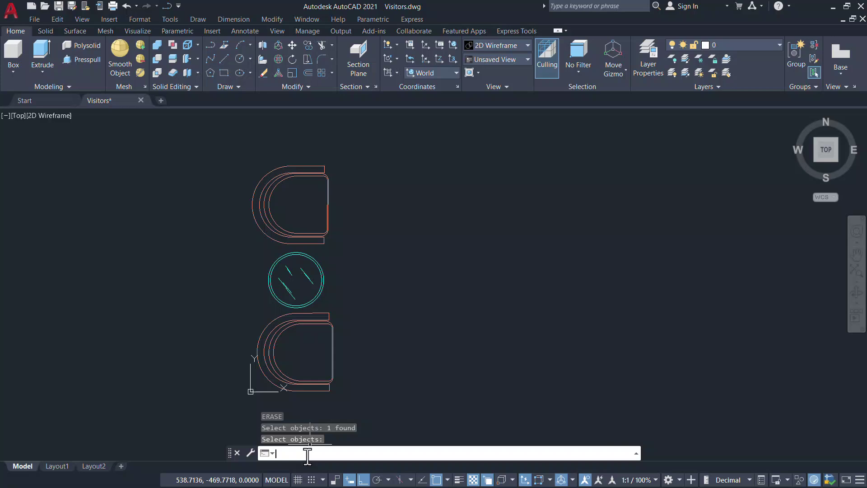
Step: Define a NAME attribute rotated 90 degrees and place it right of the round table
text(ATTDEF)
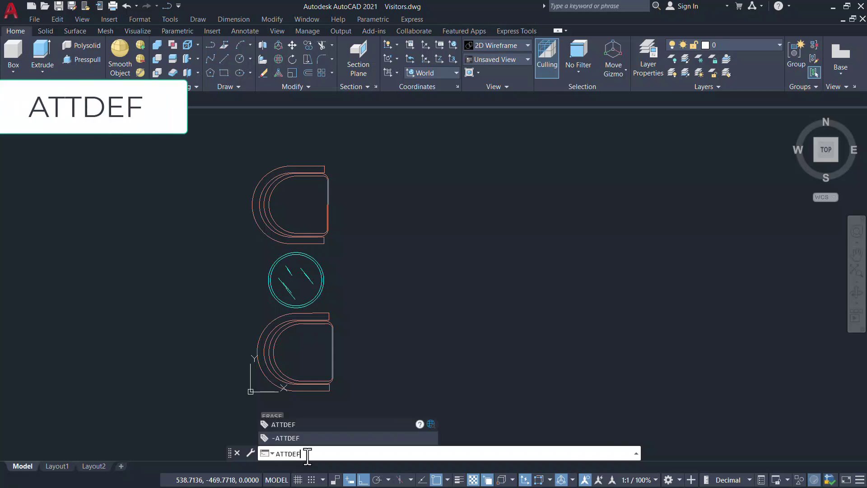
key(Return)
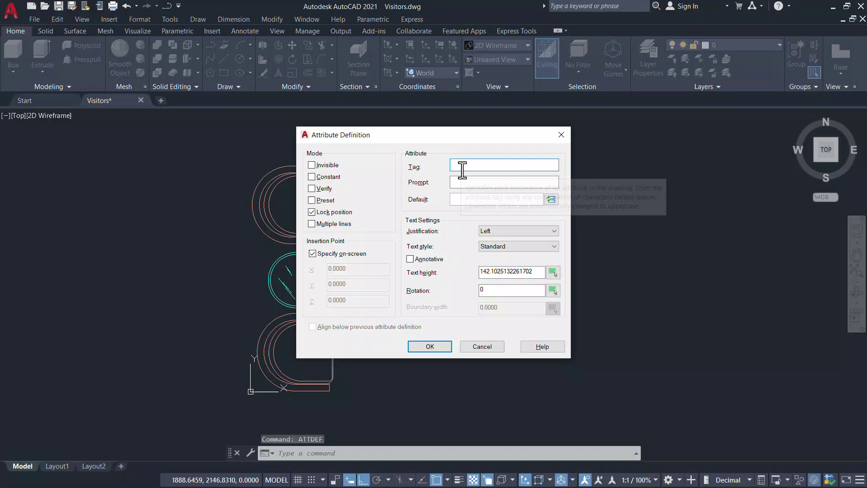
text(NA)
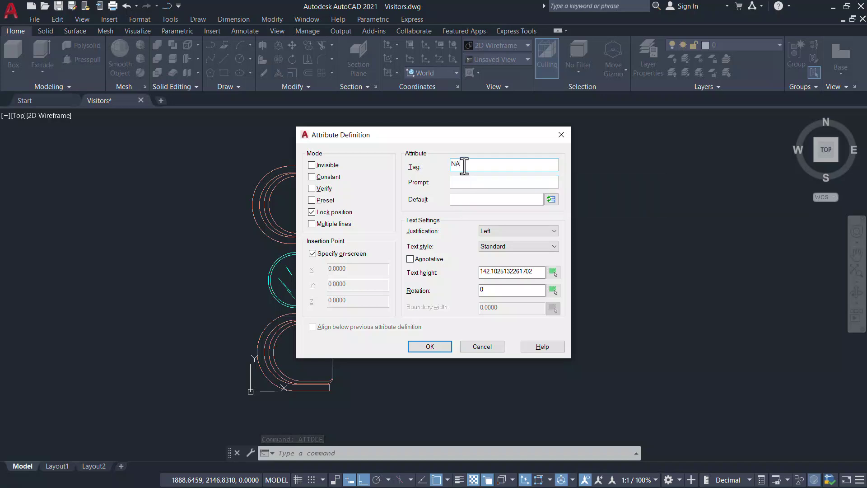
text(ME)
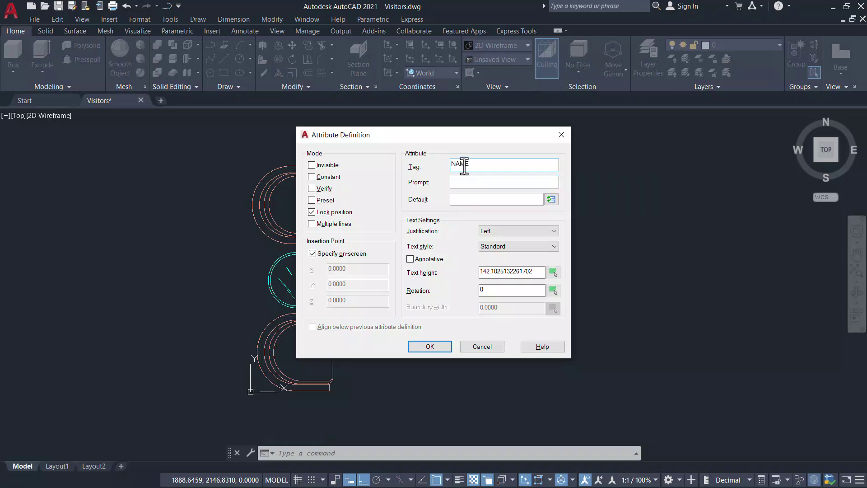
double_click(497, 290)
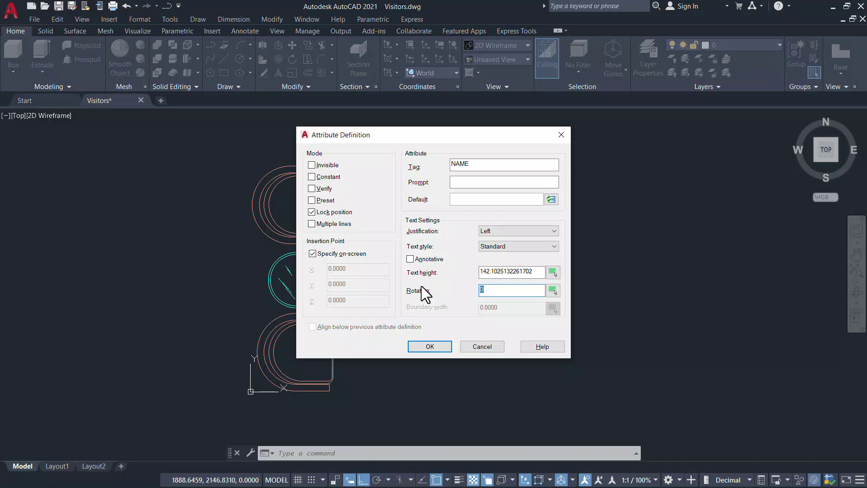
text(90)
click(427, 346)
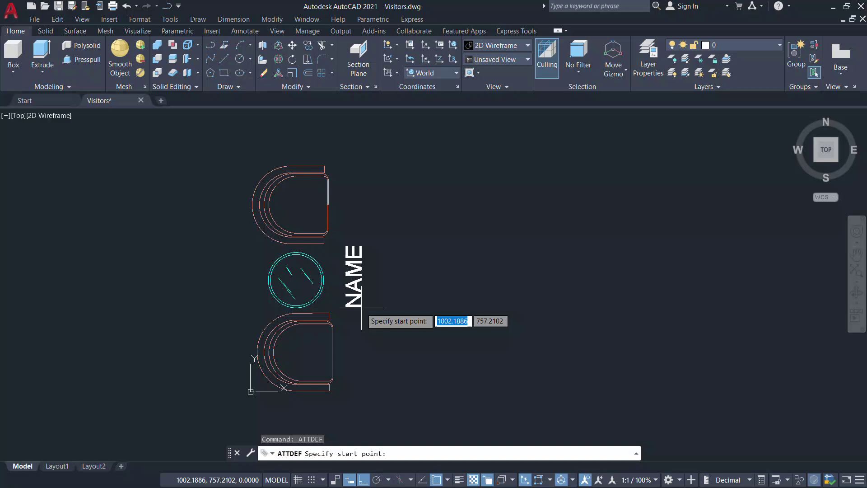
click(361, 307)
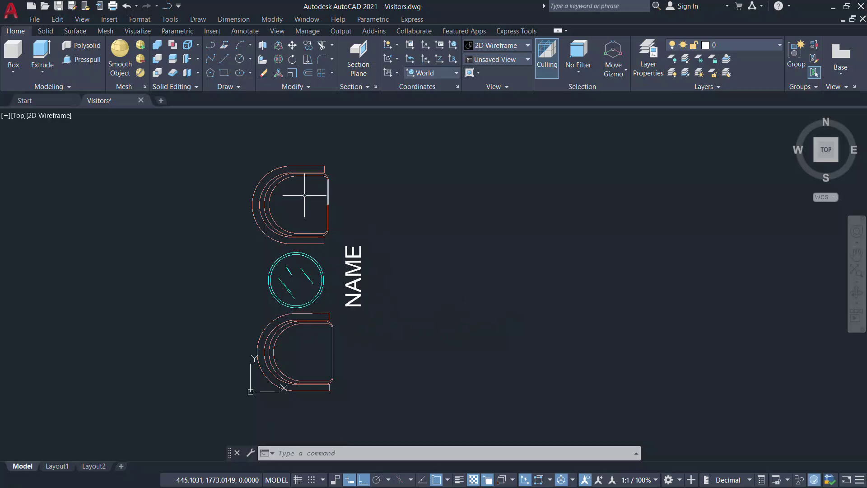
Step: Block the chairs, table and NAME attribute as VISITORS at the table centre, attribute value VISITORS
click(211, 32)
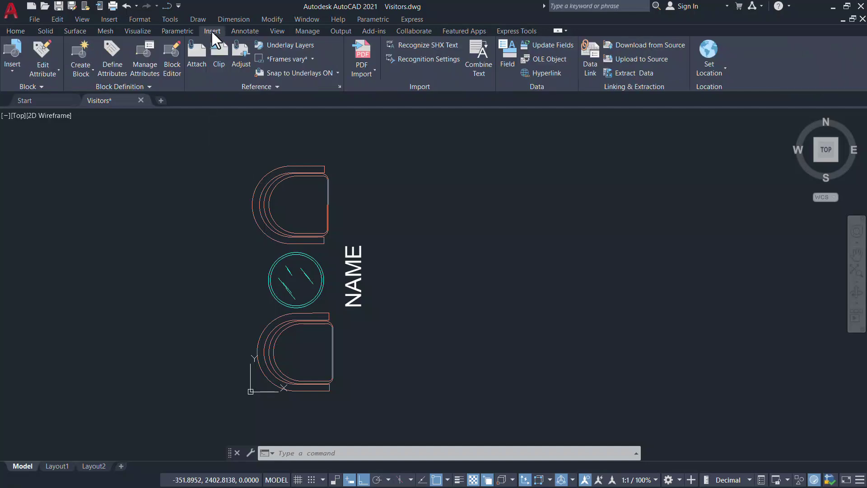
click(80, 53)
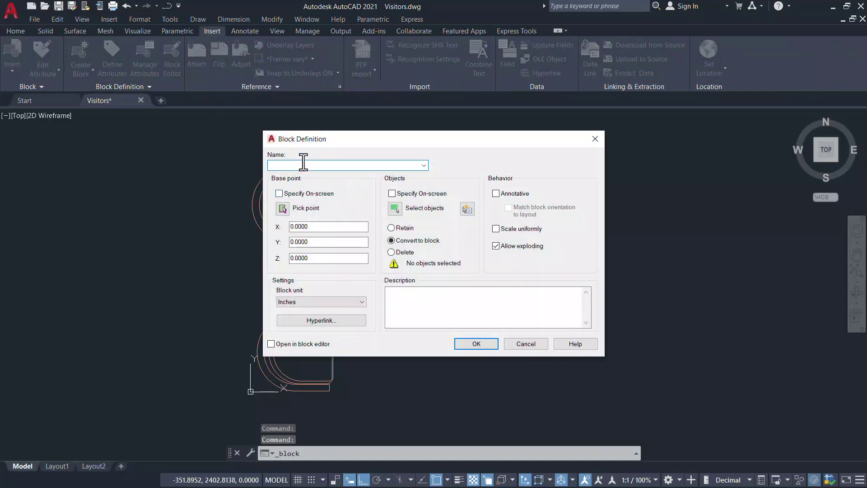
text(VISIT)
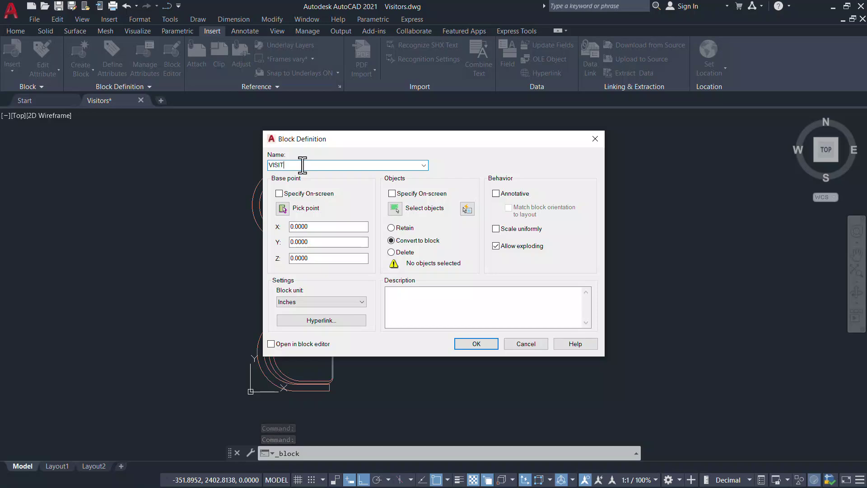
text(ORS)
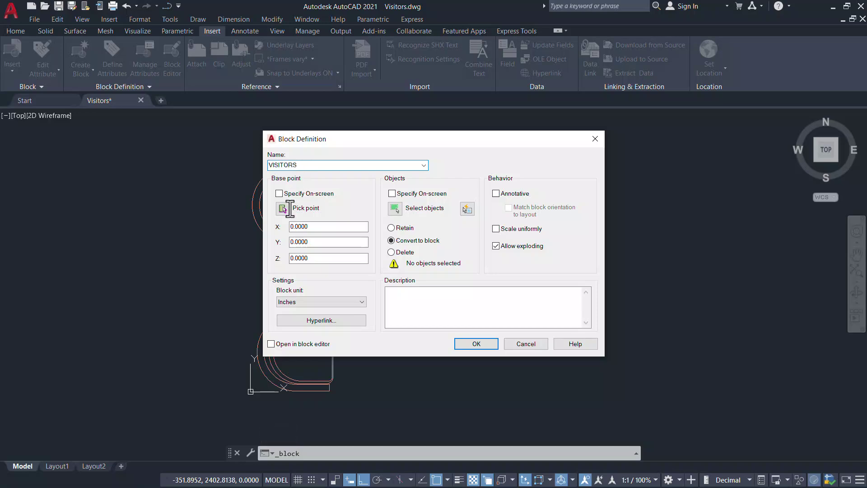
click(283, 208)
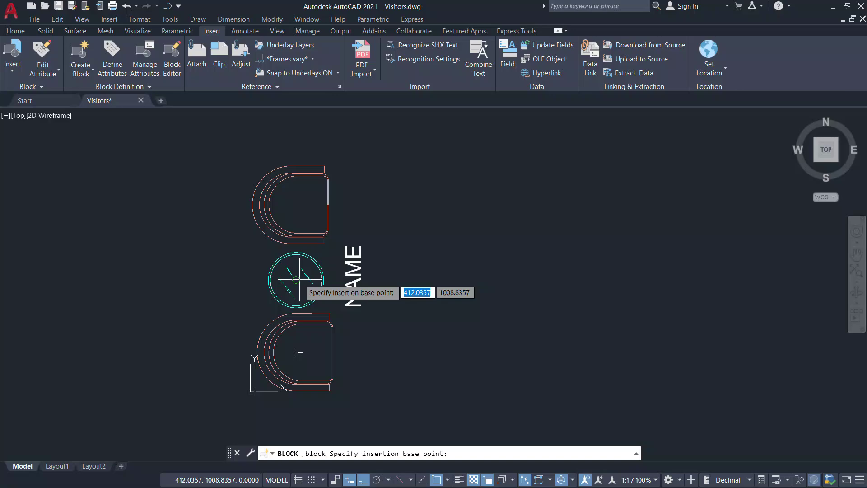
click(312, 258)
click(396, 210)
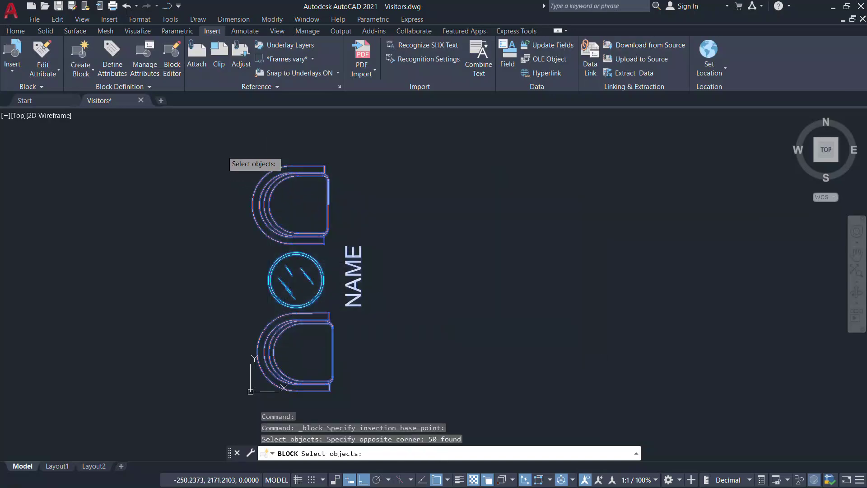
click(223, 151)
click(413, 403)
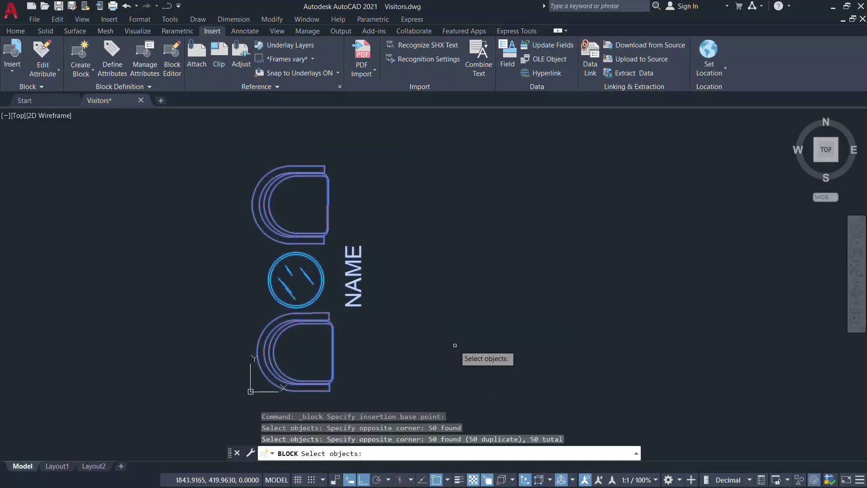
key(Return)
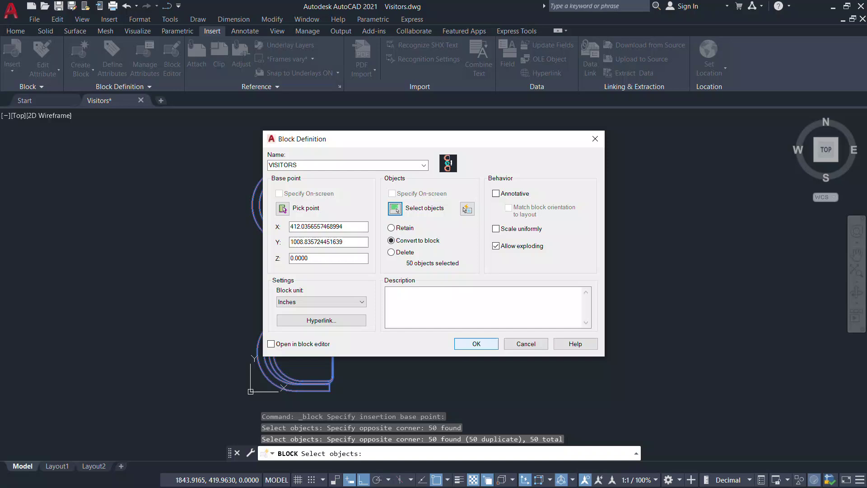
click(486, 342)
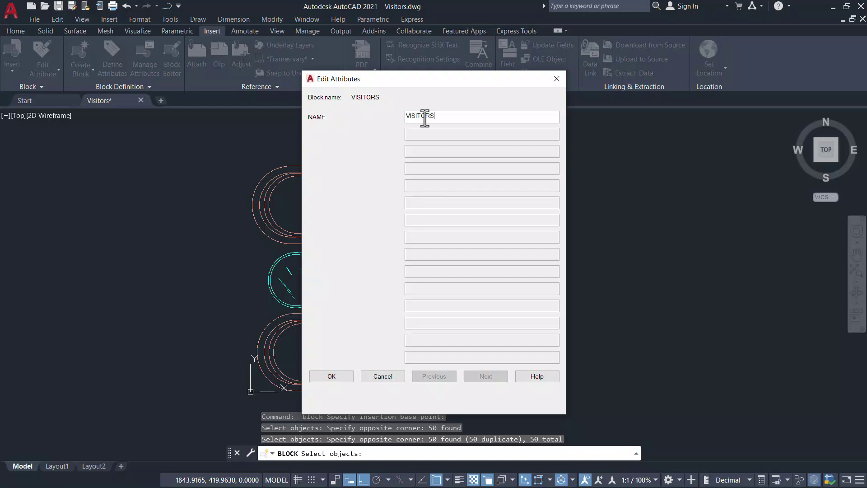
click(345, 377)
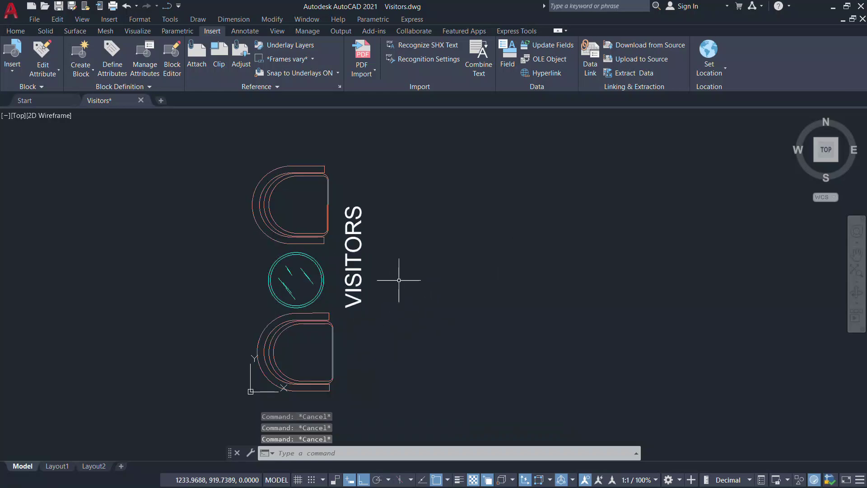
Step: Mirror the VISITORS block via Home > Modify > Mirror about a vertical axis, keeping the original
click(15, 31)
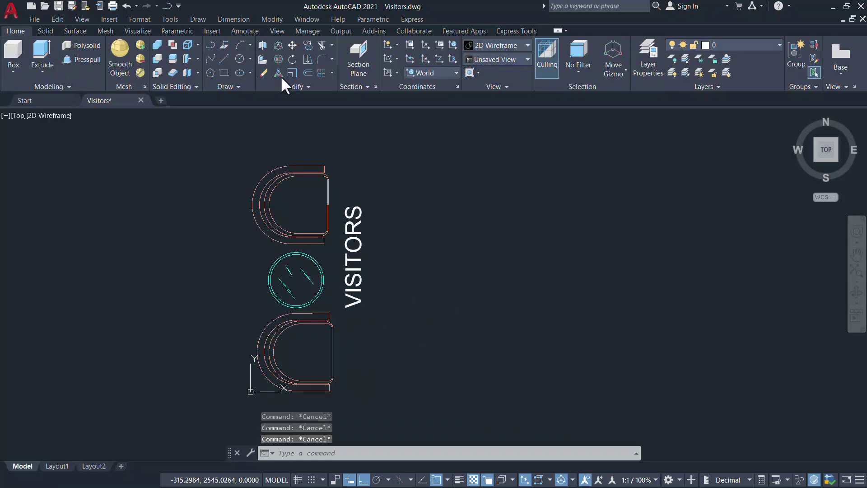
click(311, 85)
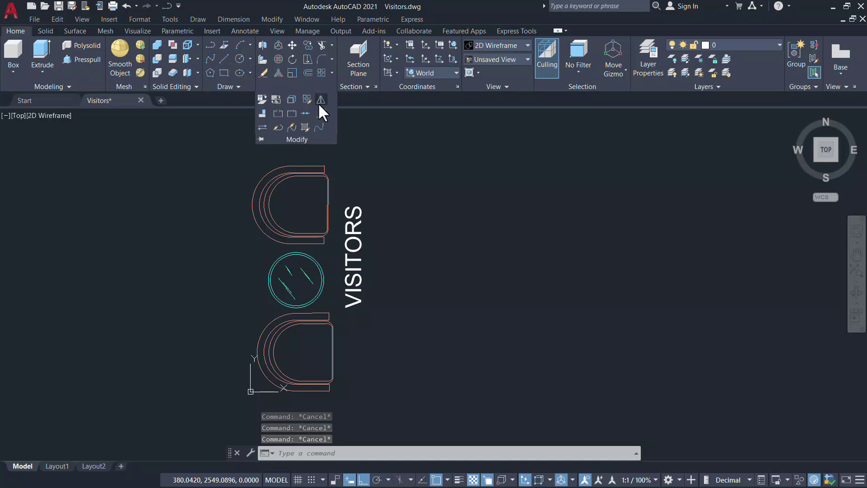
click(318, 102)
click(236, 157)
click(397, 416)
key(Return)
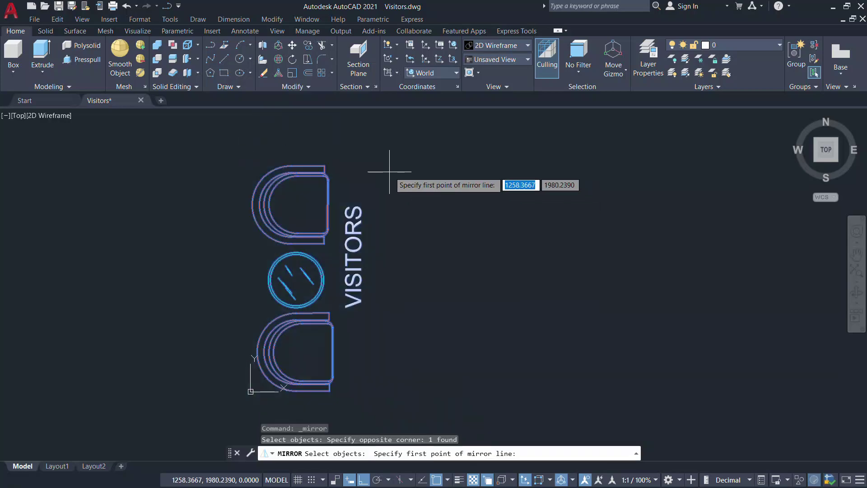
click(386, 163)
click(387, 378)
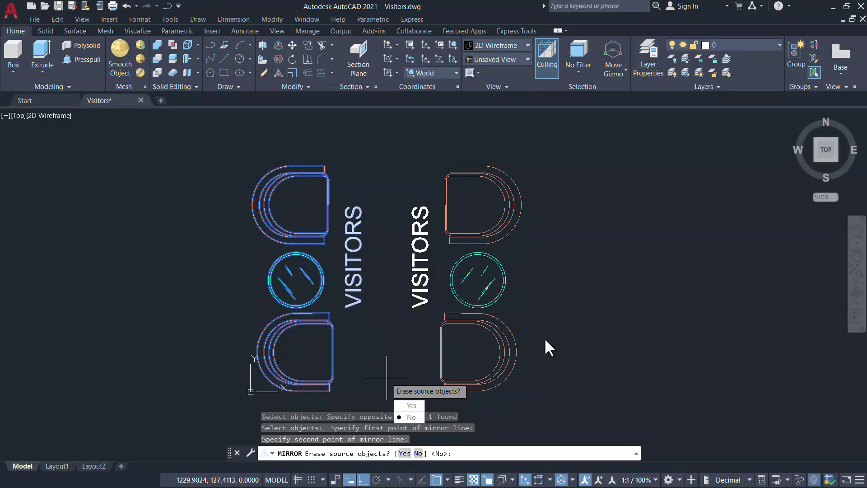
key(Return)
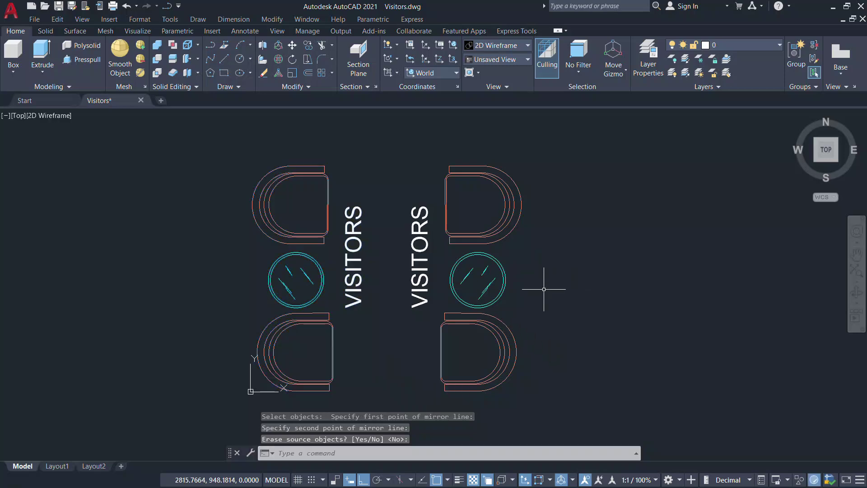